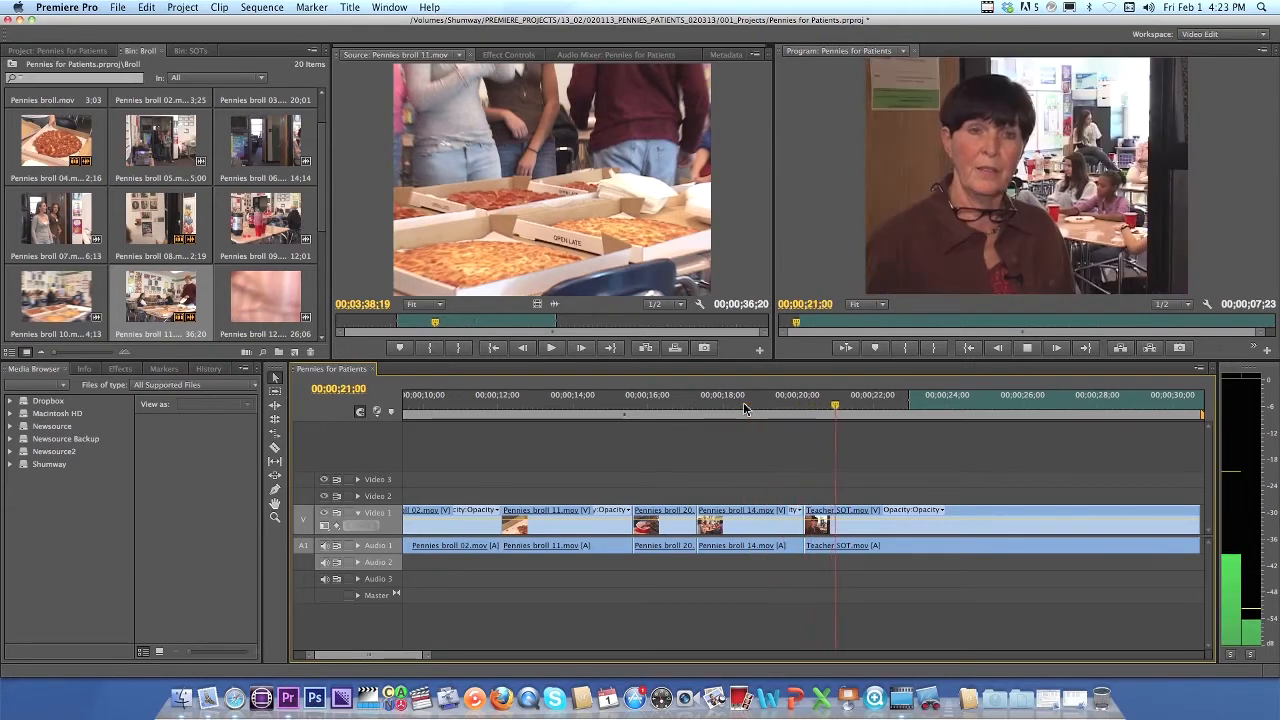
Play the sequence across the cut from Pennies broll 14.mov to Teacher SOT.mov, starting at about 00;00;19;24
key(space)
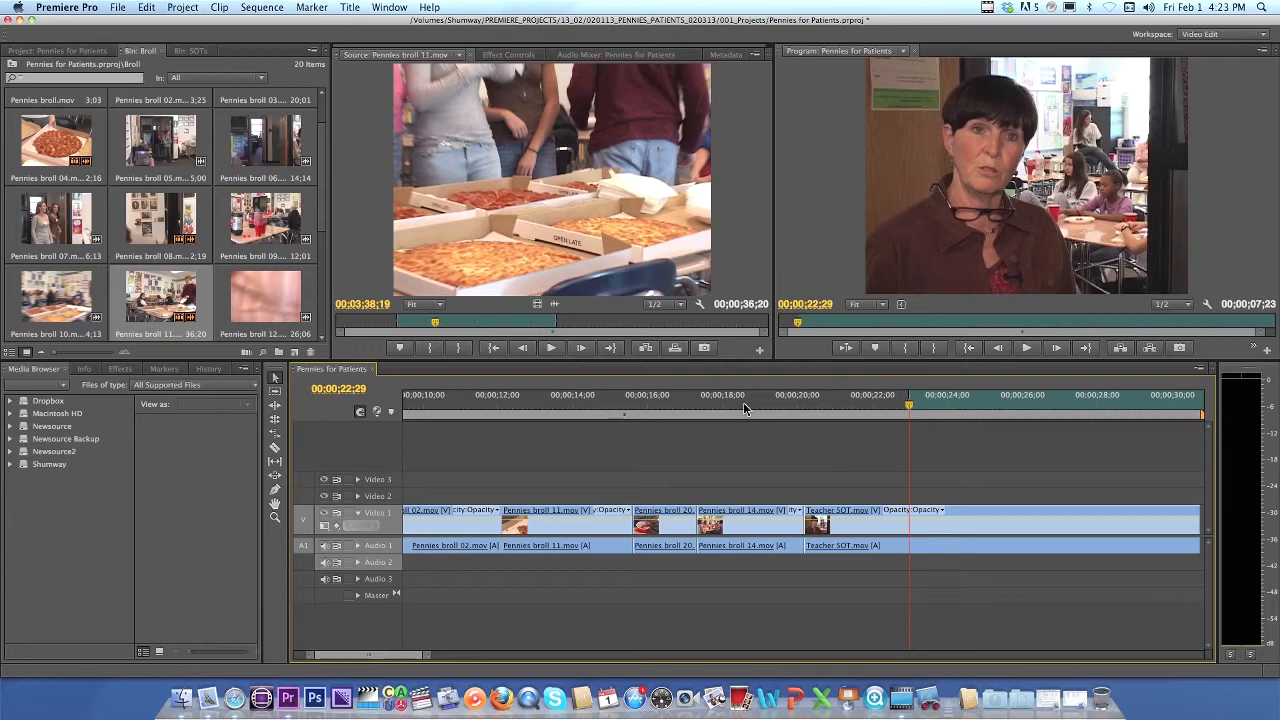
drag(908, 406, 793, 424)
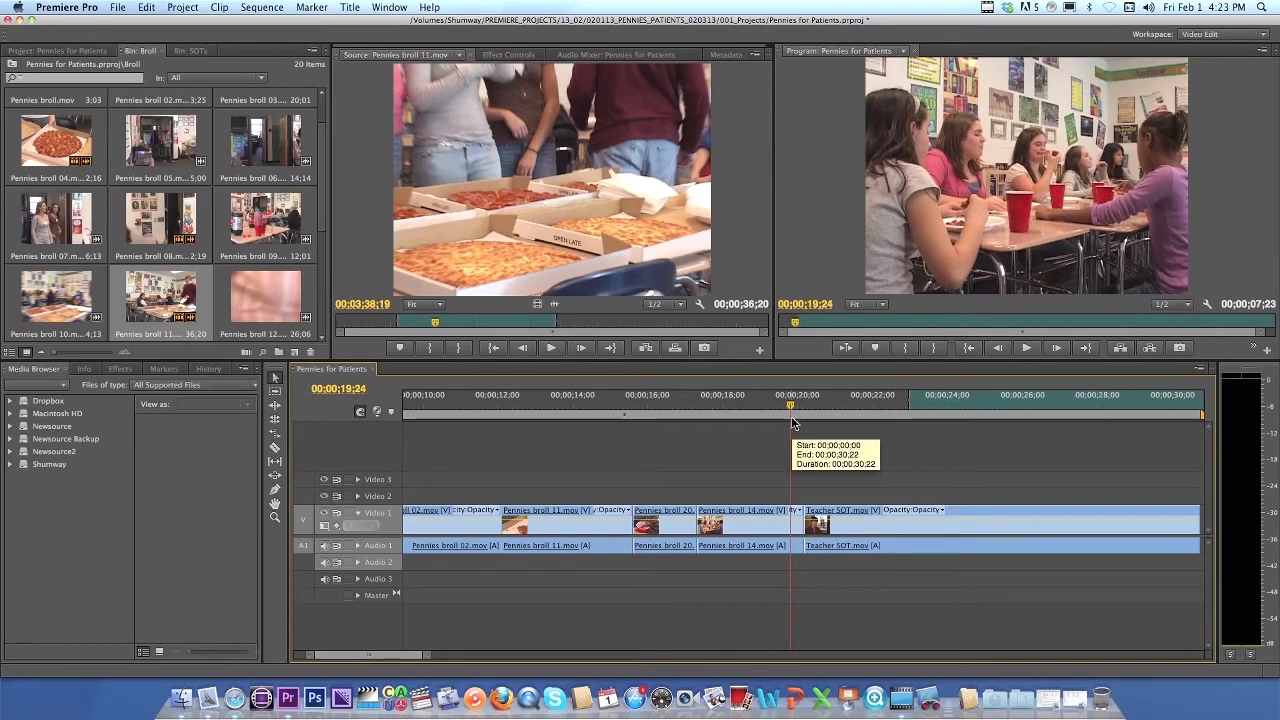
key(space)
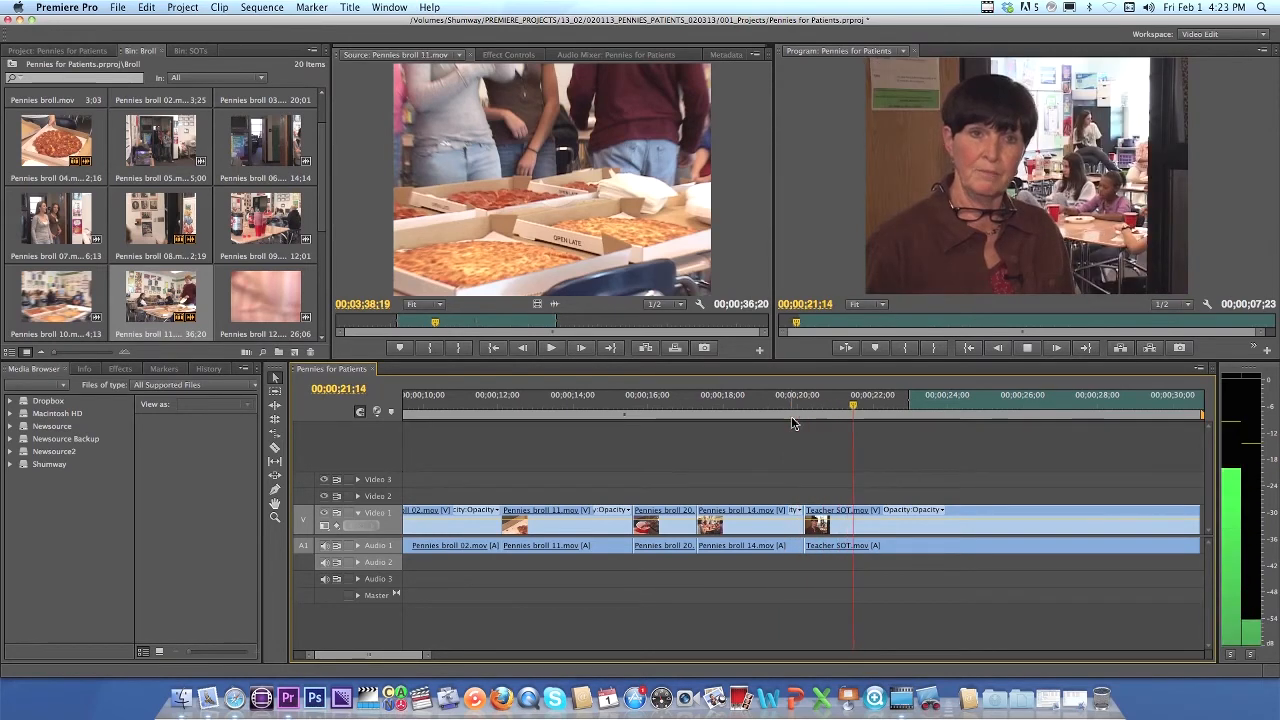
key(space)
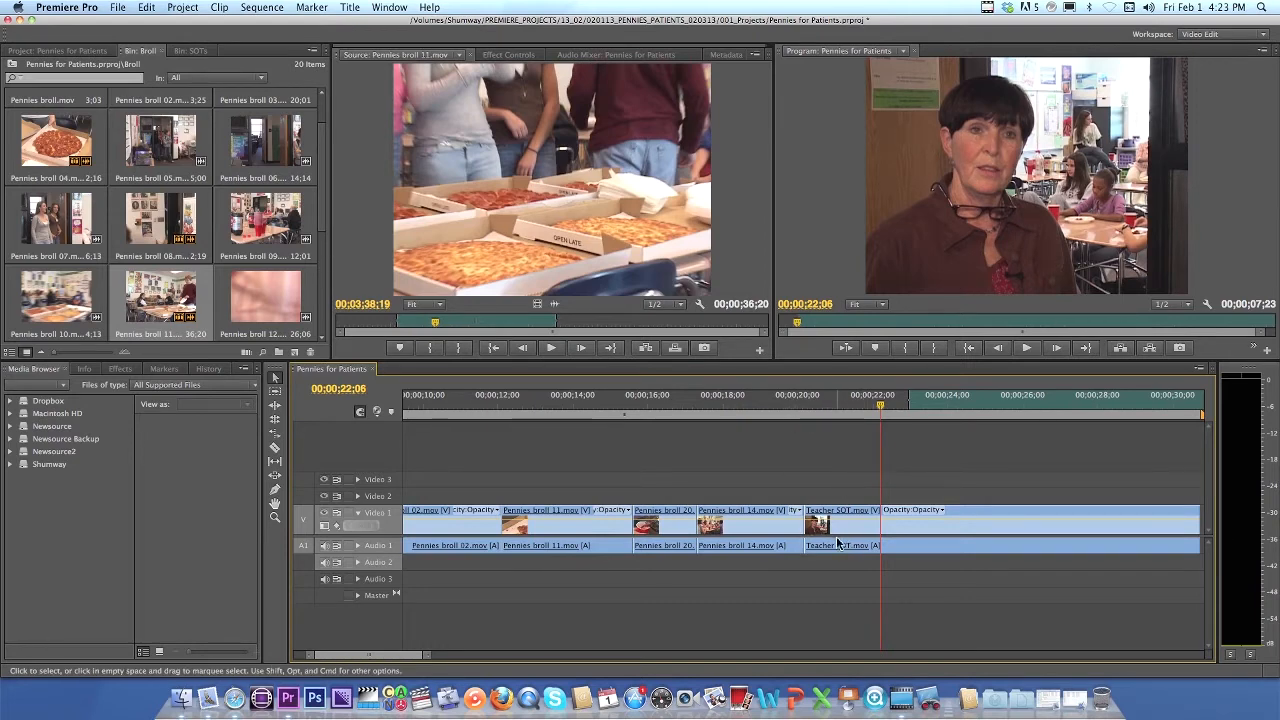
Expand the Audio 1 track to show its waveforms and make the track taller
key(=)
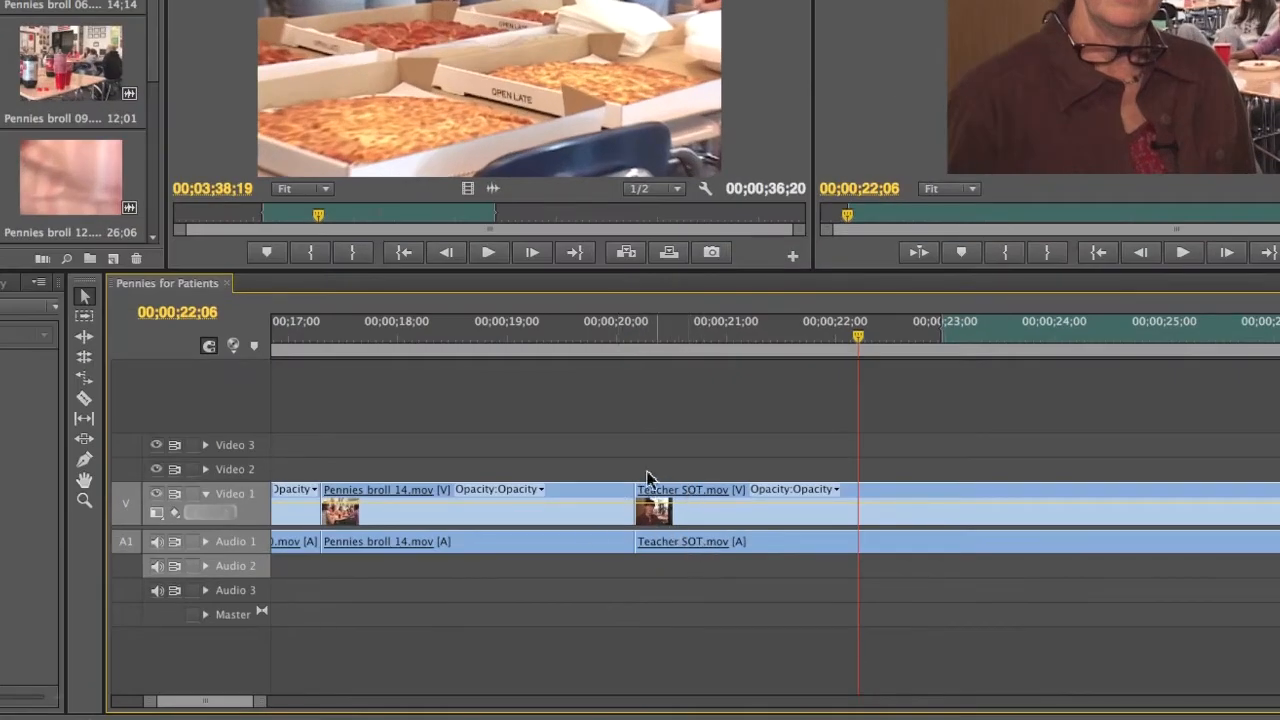
drag(857, 338, 800, 378)
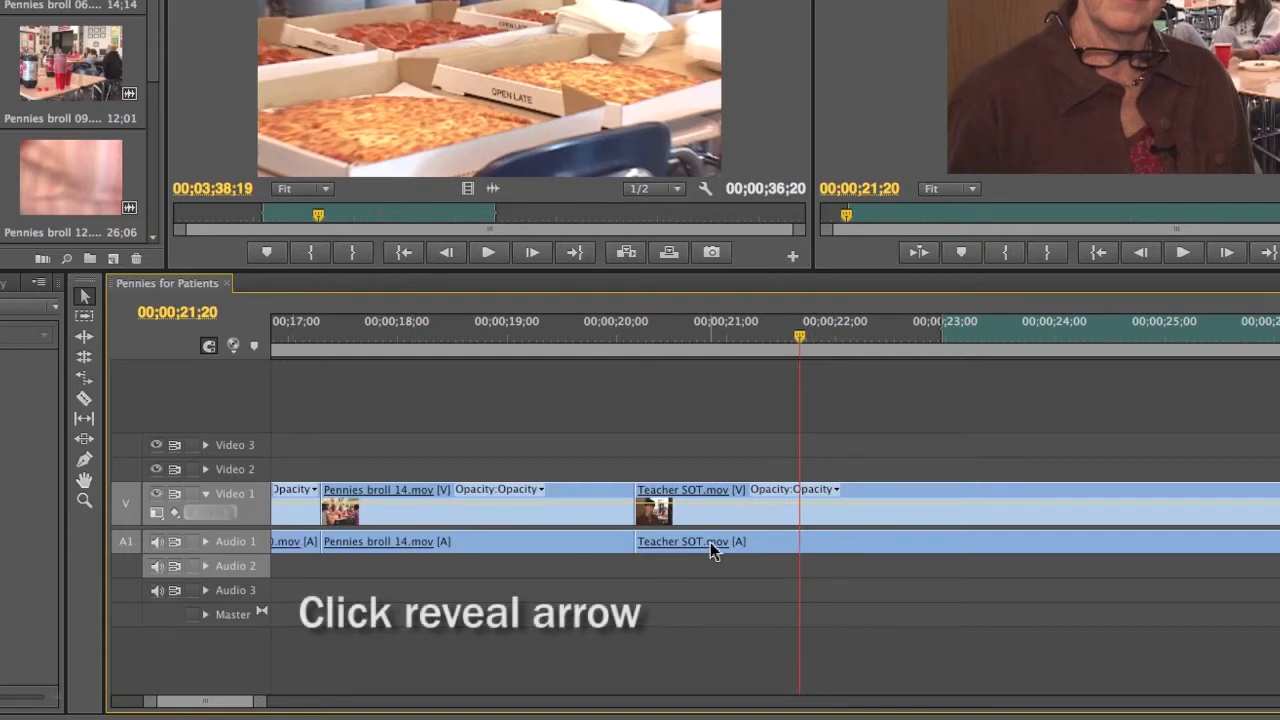
click(204, 541)
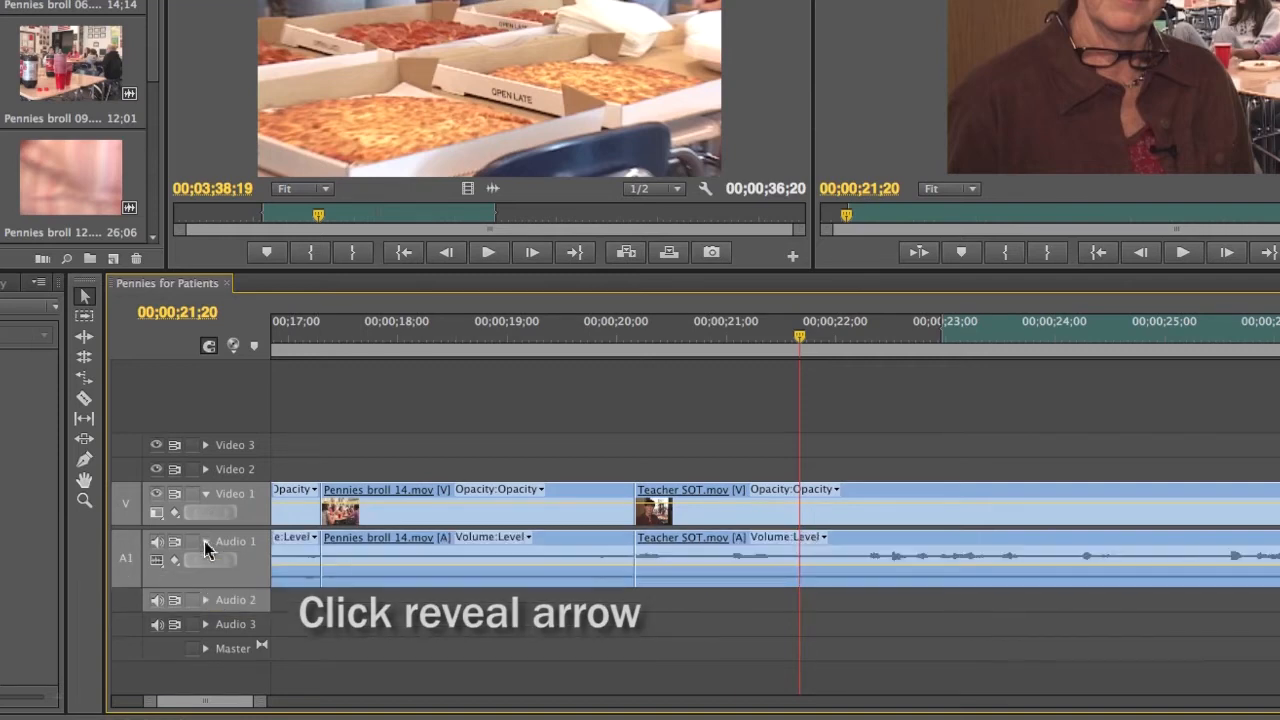
click(204, 541)
click(204, 541)
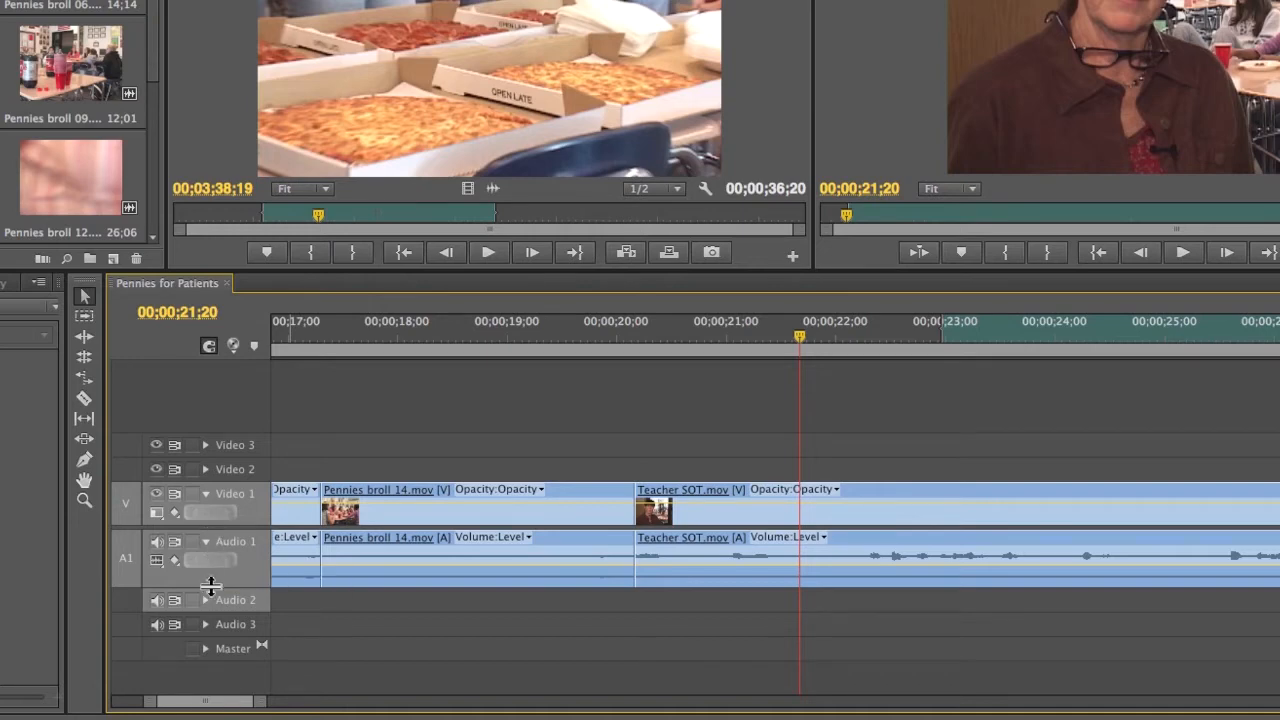
drag(210, 587, 213, 625)
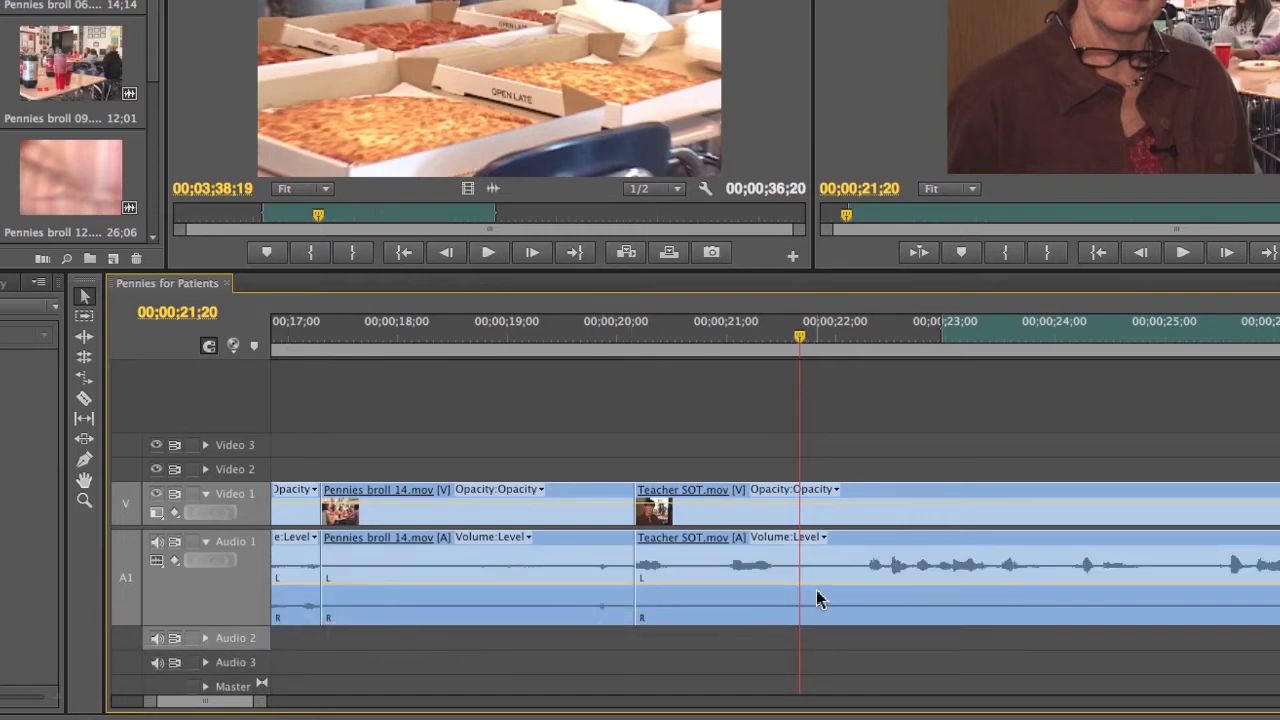
Play from 00;00;19;10 into the teacher's interview and park the playhead at 00;00;22;04, just before the third burst of speech
drag(800, 337, 543, 346)
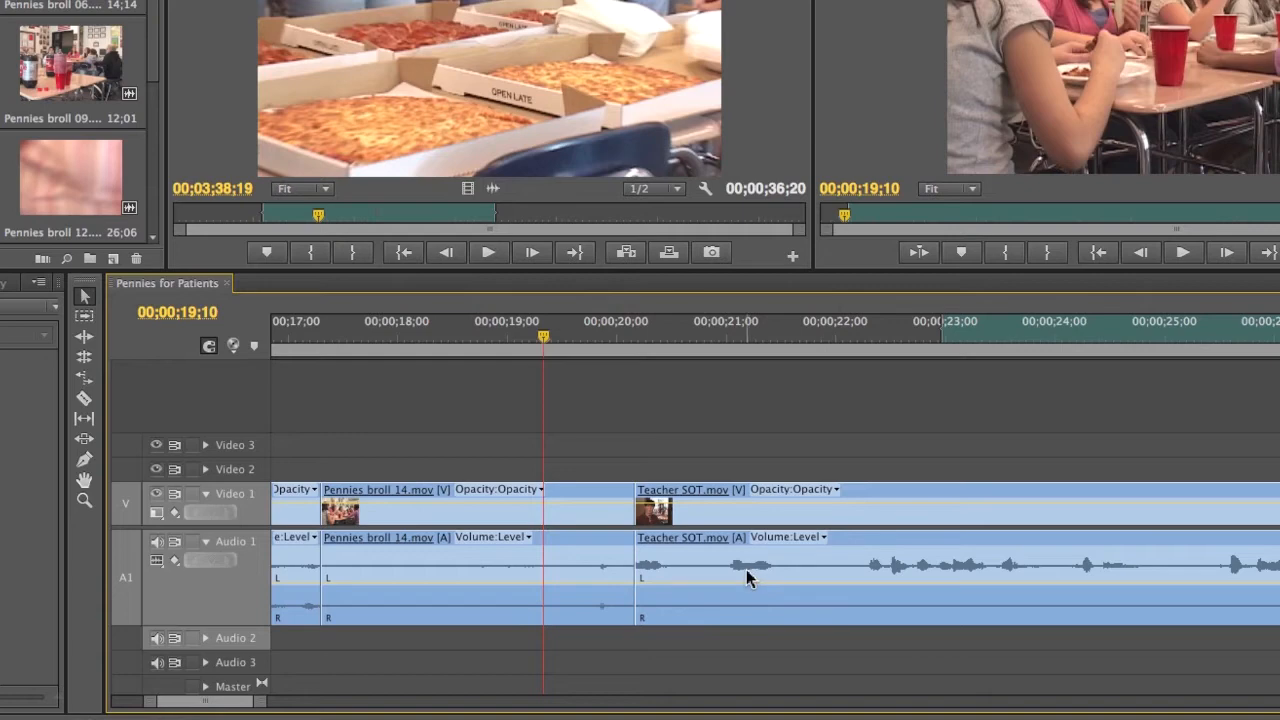
key(space)
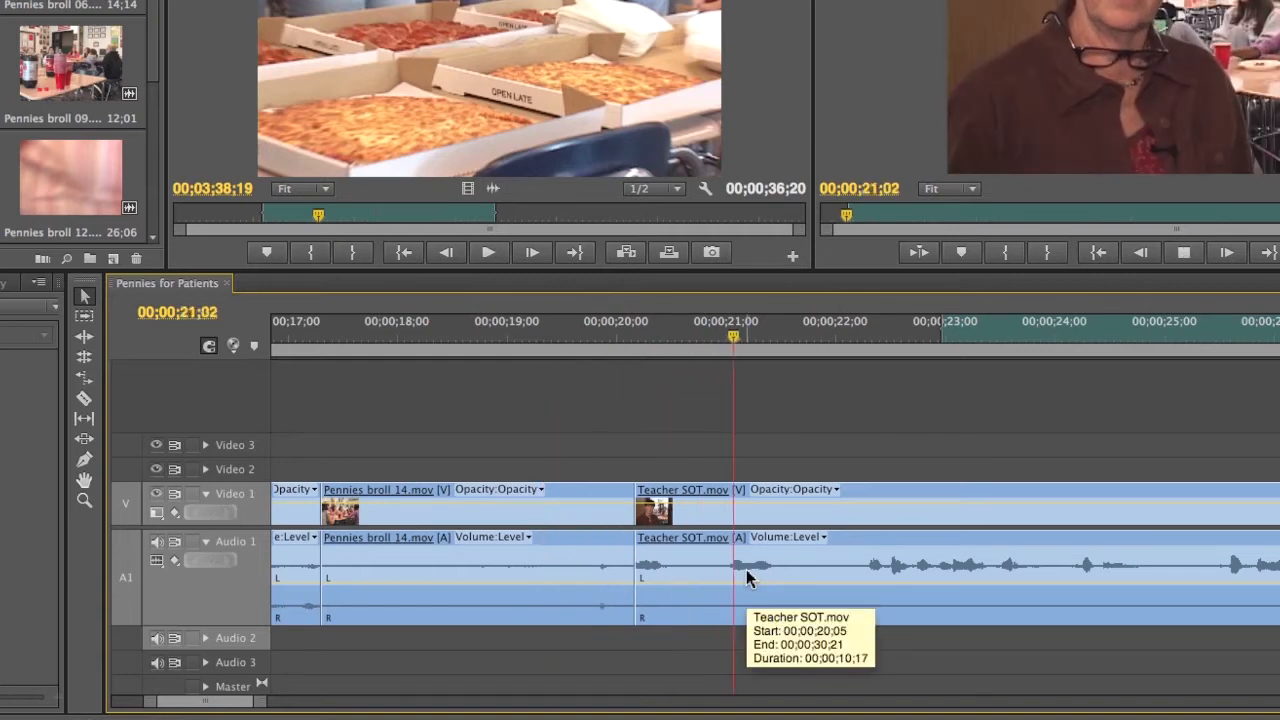
key(space)
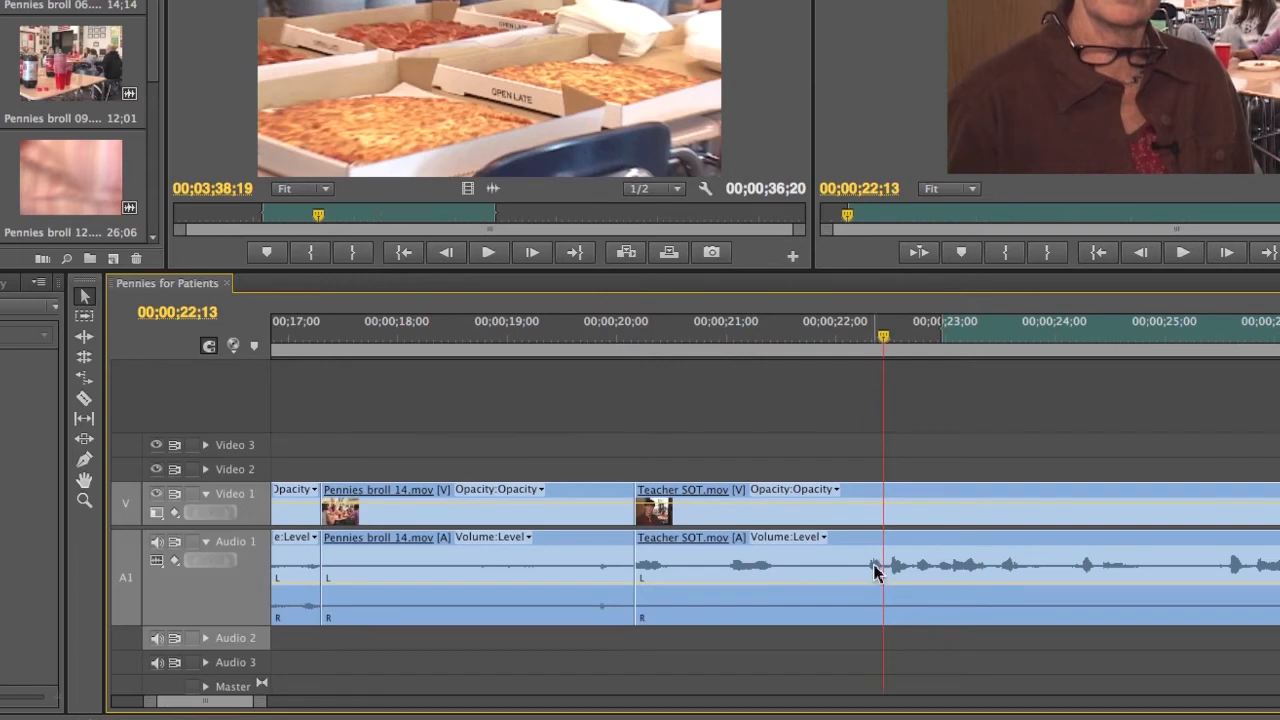
drag(883, 337, 851, 338)
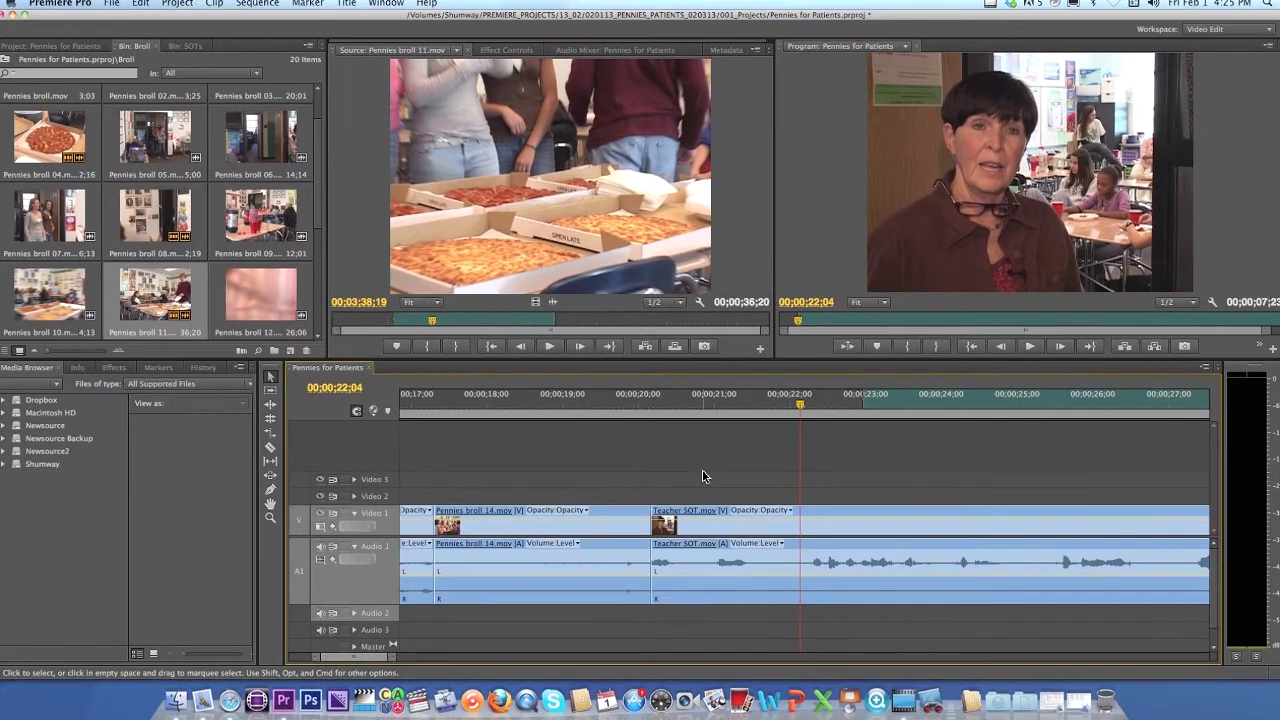
Try a ripple trim of 51 frames off the start of Teacher SOT.mov at the cut, and undo it
key(t)
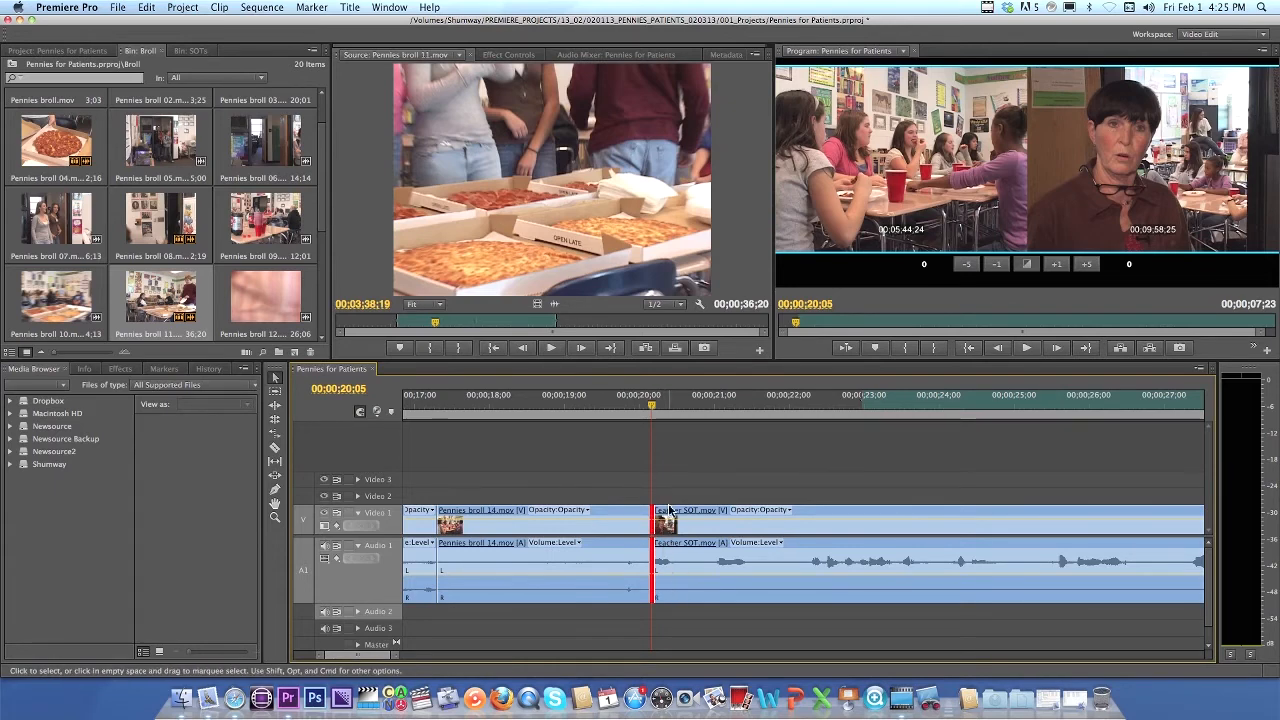
key(ctrl+t)
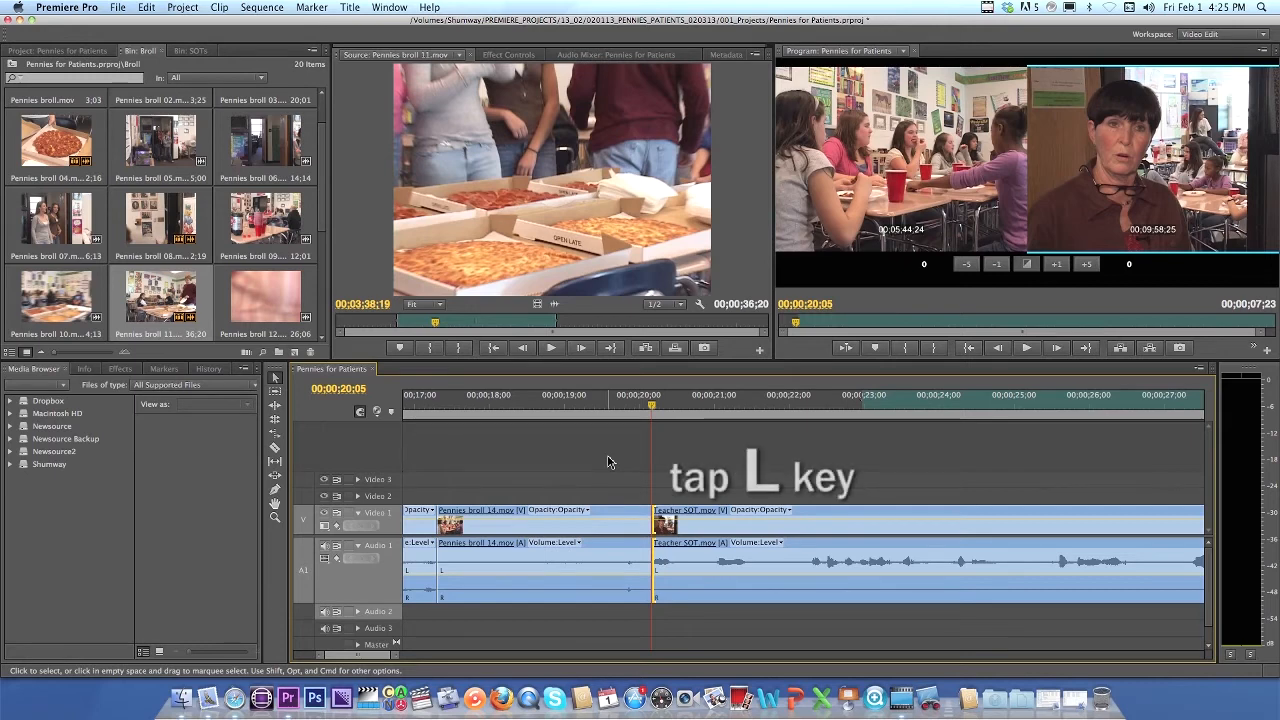
key(l)
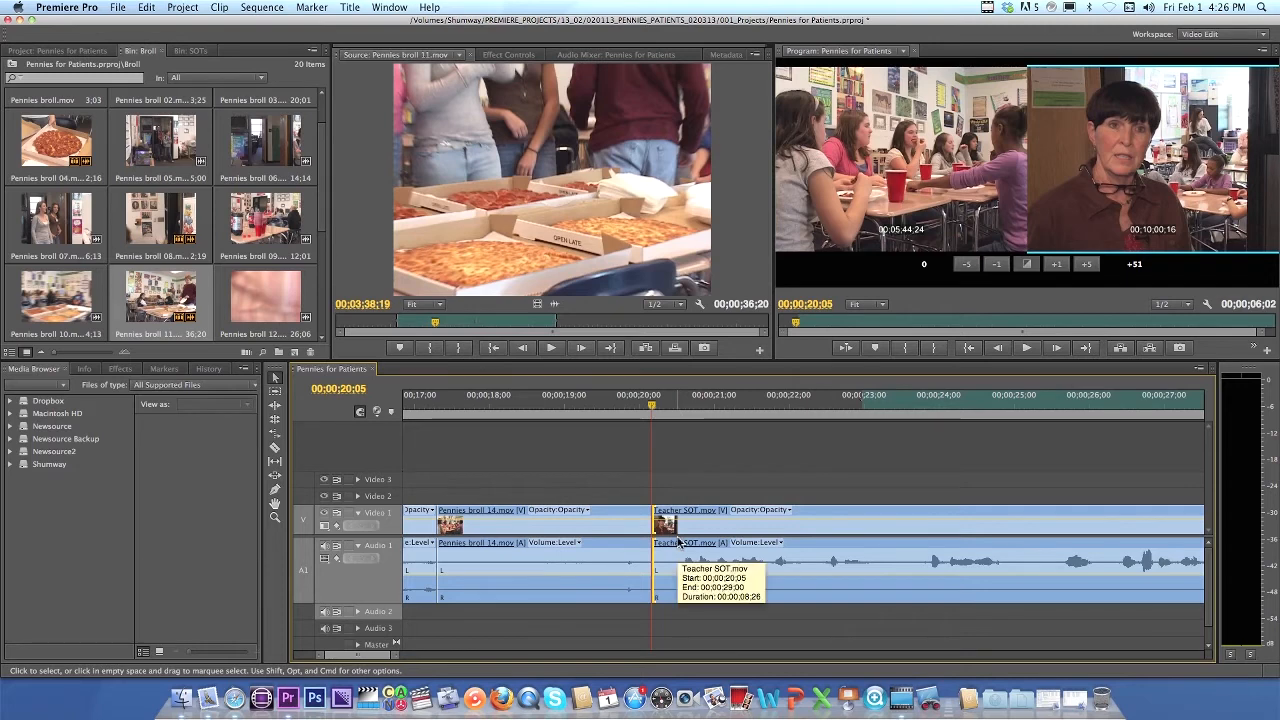
key(super+z)
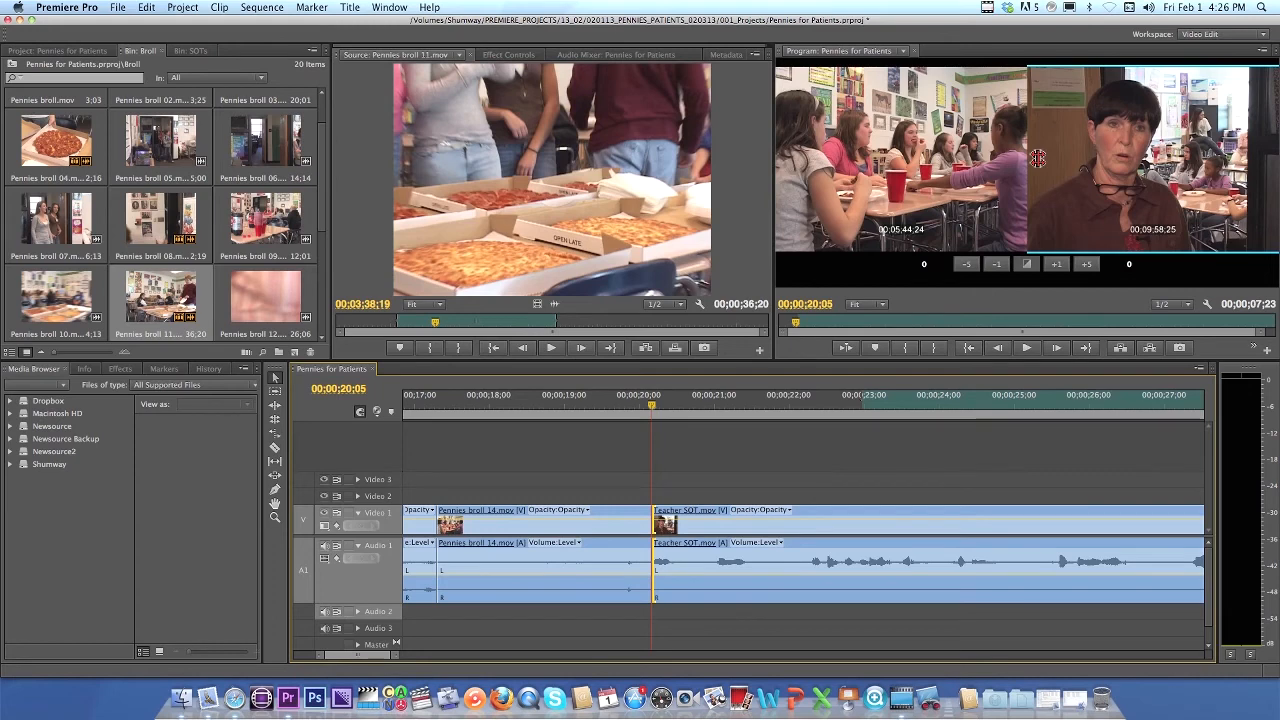
Try a dynamic ripple trim of 55 frames off the start of Teacher SOT.mov and play across the cut to check it
key(space)
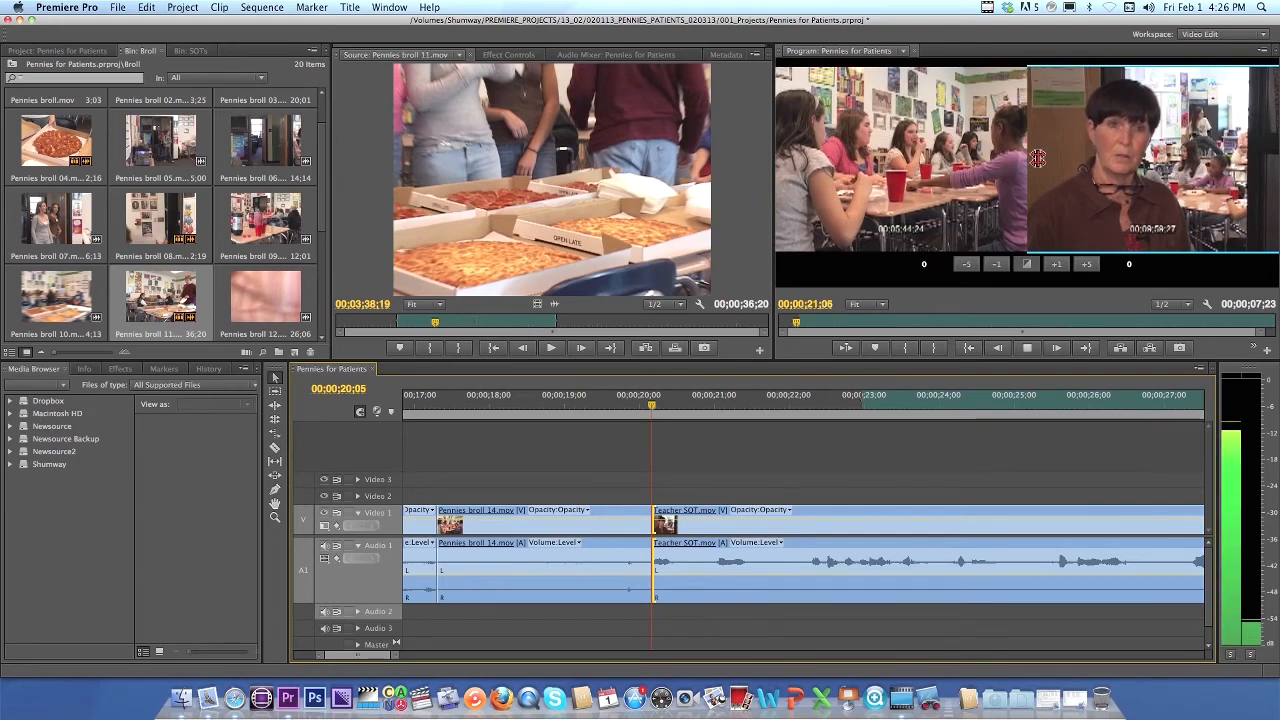
key(space)
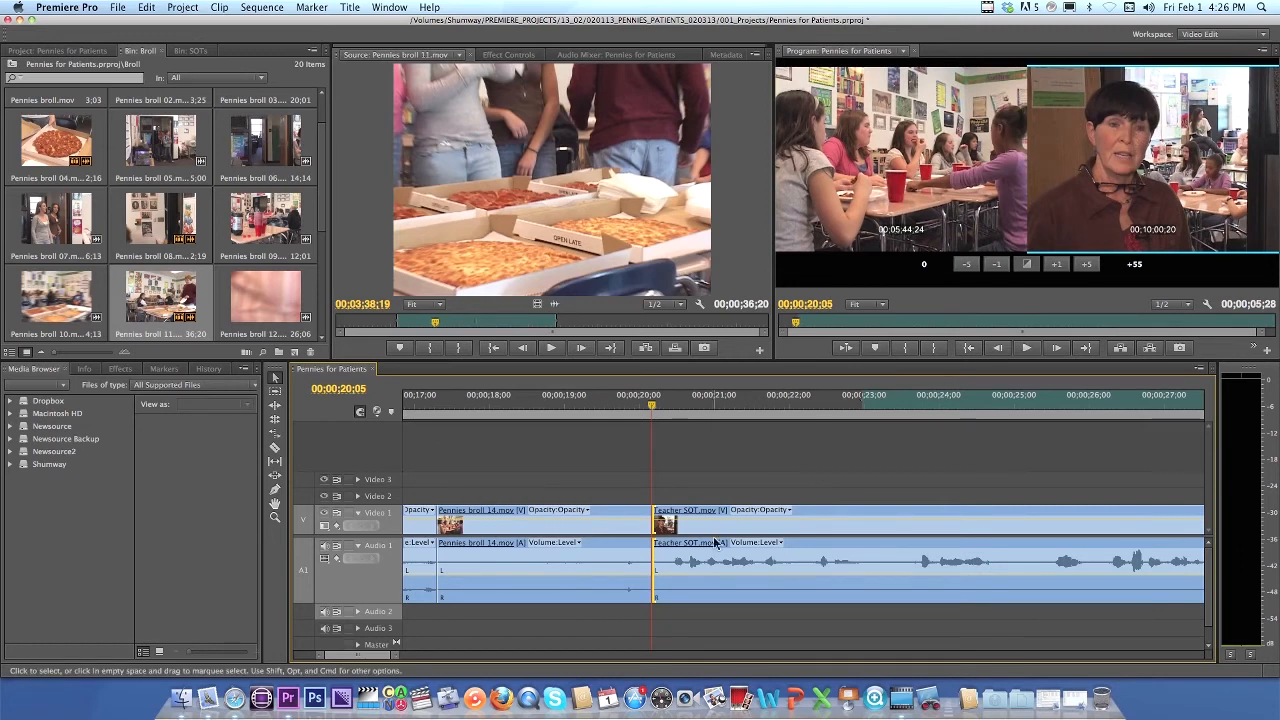
click(697, 477)
drag(655, 404, 554, 411)
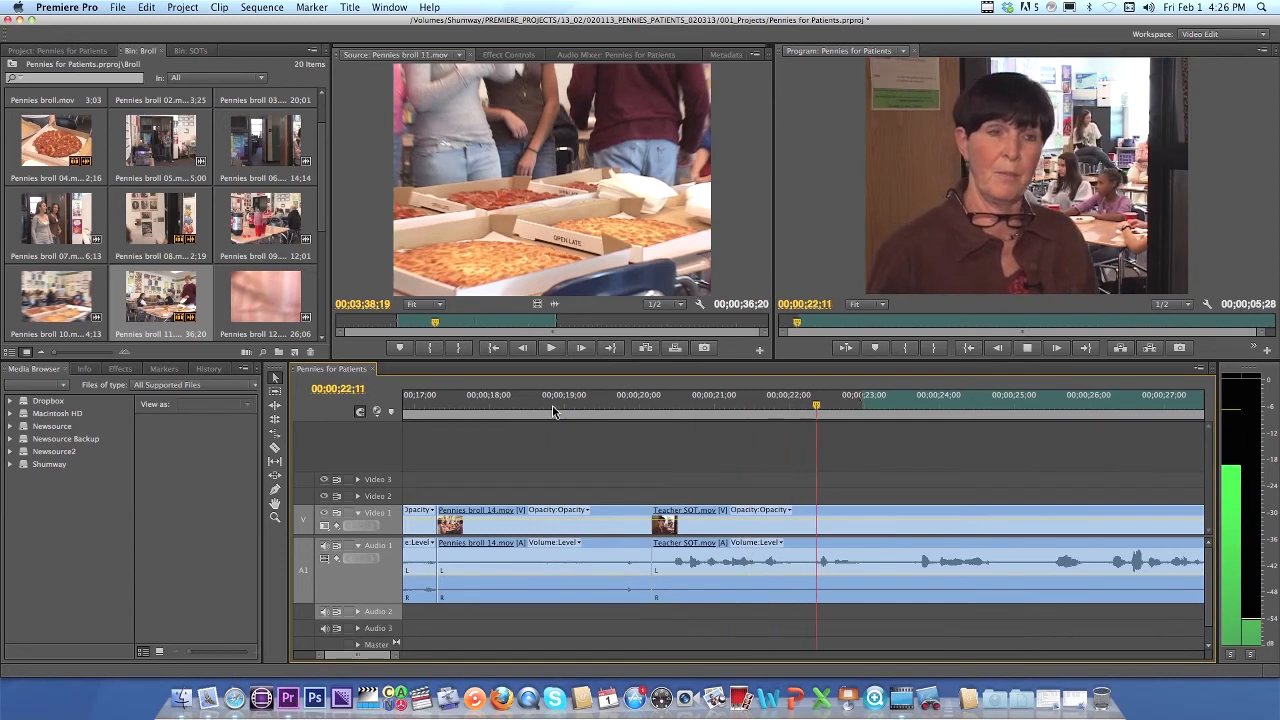
key(space)
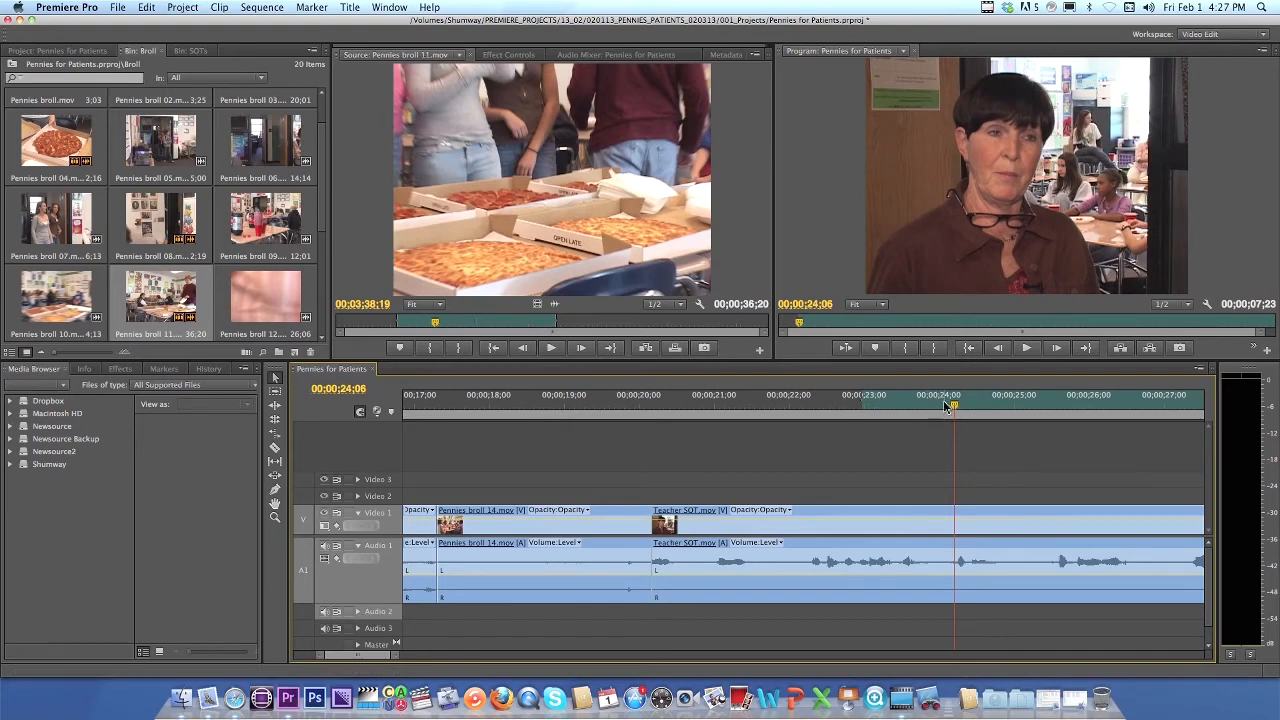
Ripple-trim 55 frames off the start of Teacher SOT.mov at the 00;00;20;05 cut by dynamic trimming during playback
key(Up)
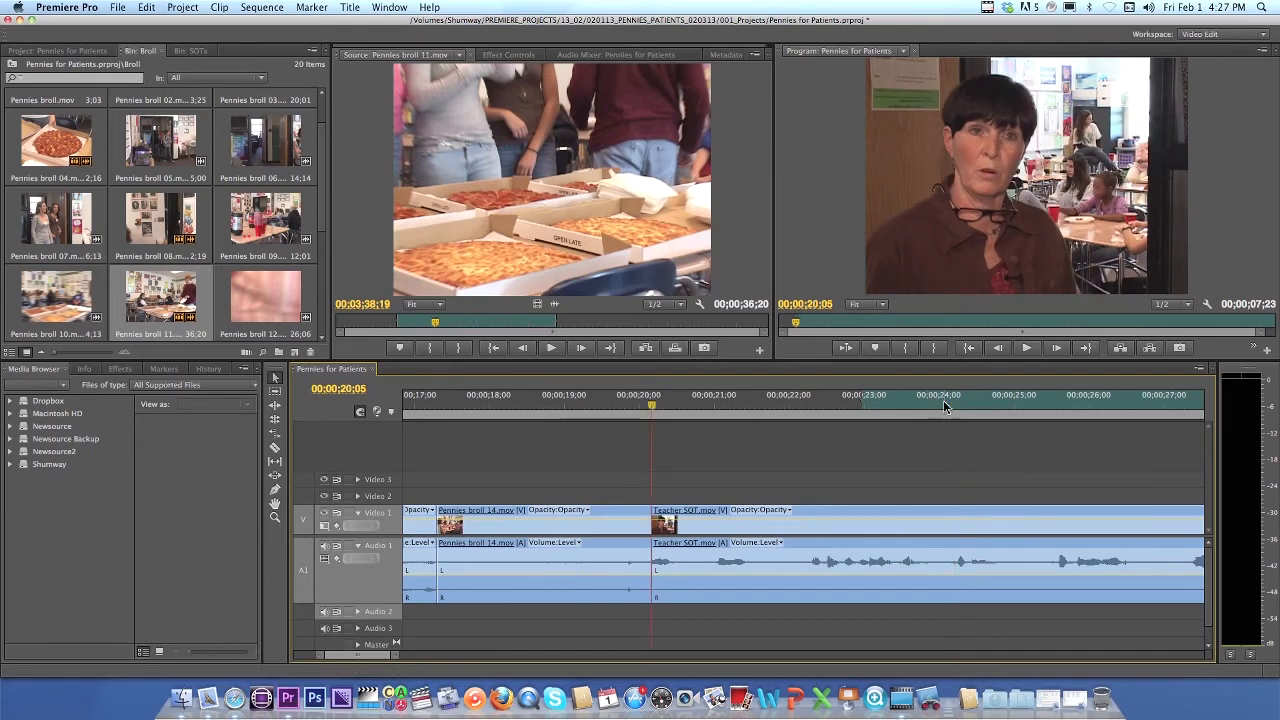
key(t)
key(ctrl+t)
key(ctrl+t)
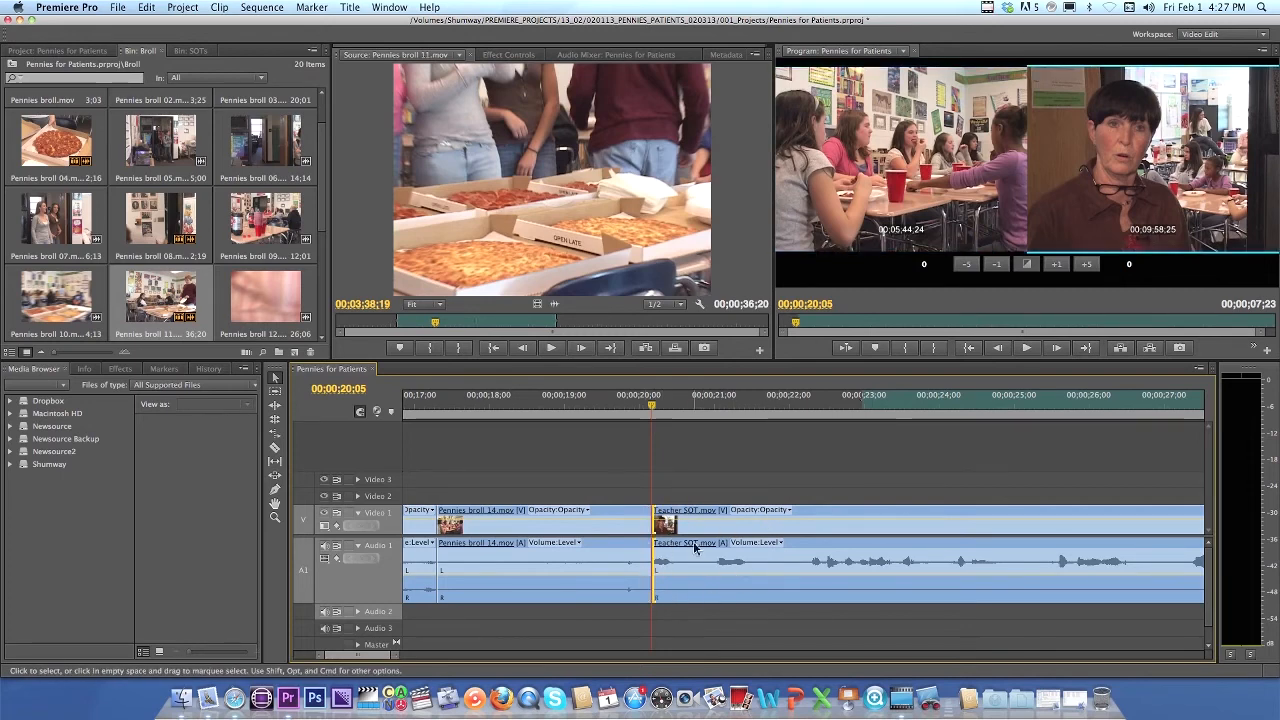
key(space)
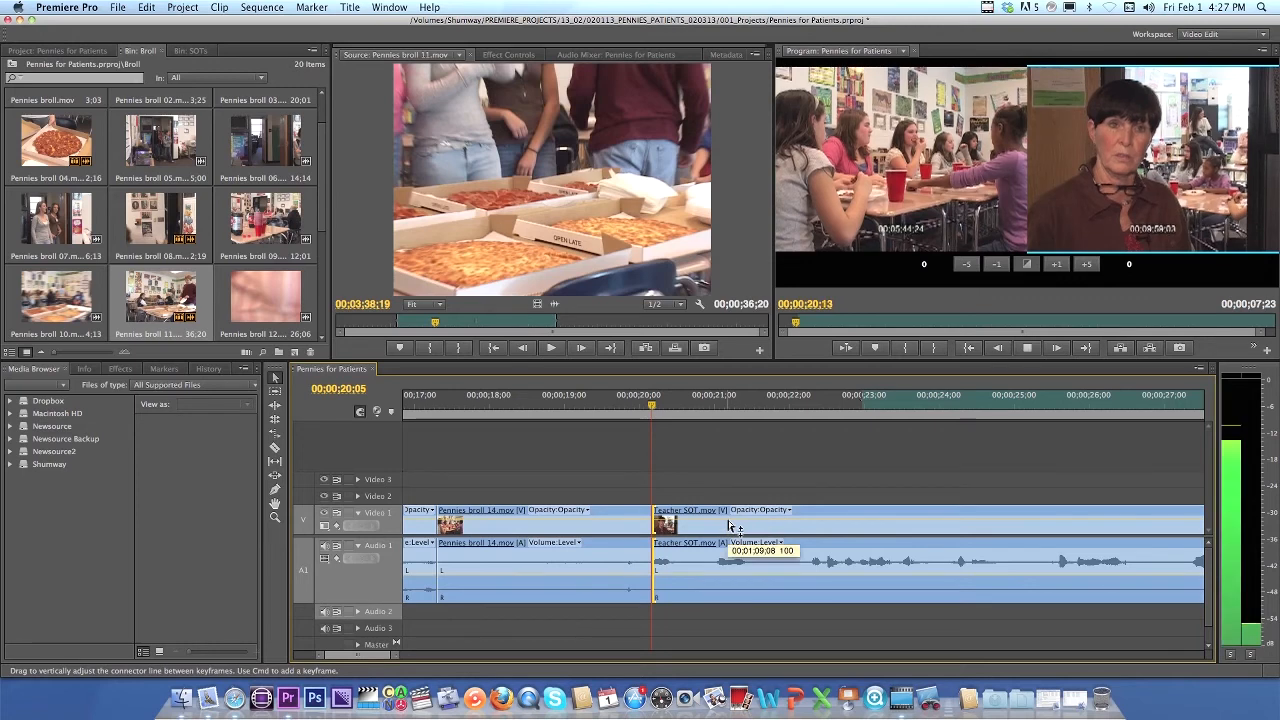
key(space)
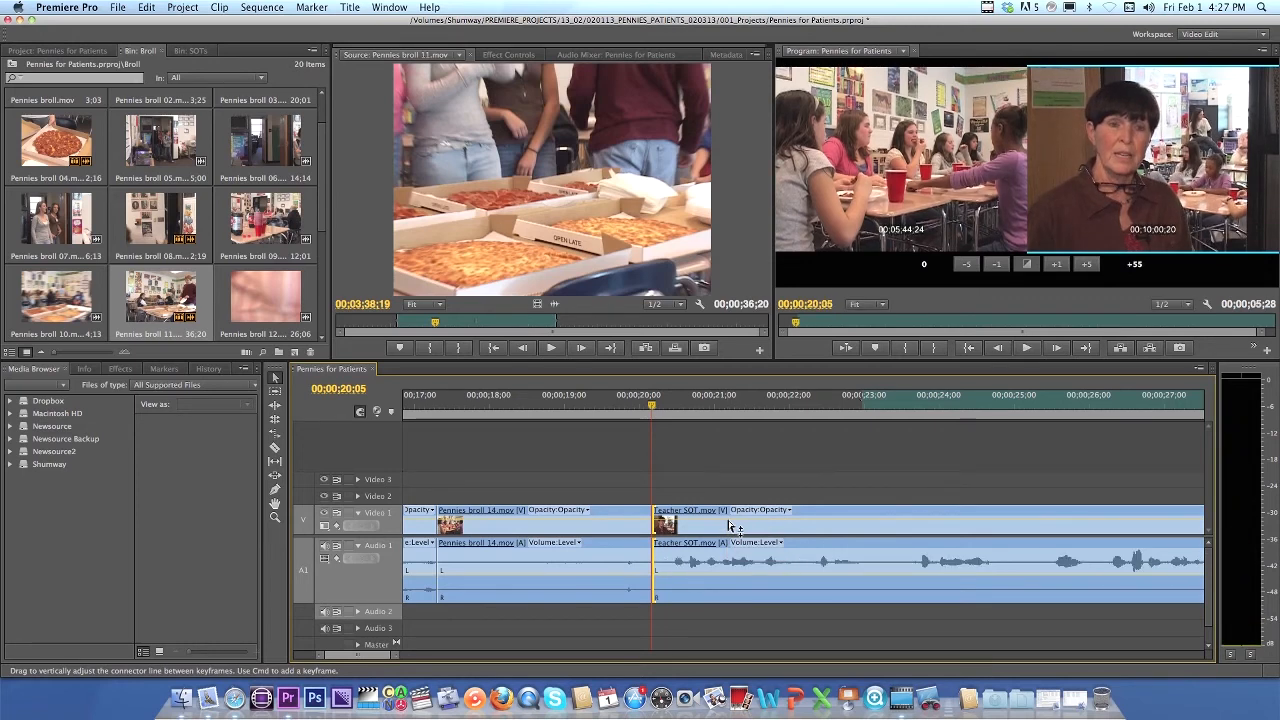
Switch the cut's trim selection to a ripple trim on the end of Pennies broll 14.mov and play backward from 00;00;19;25
click(662, 555)
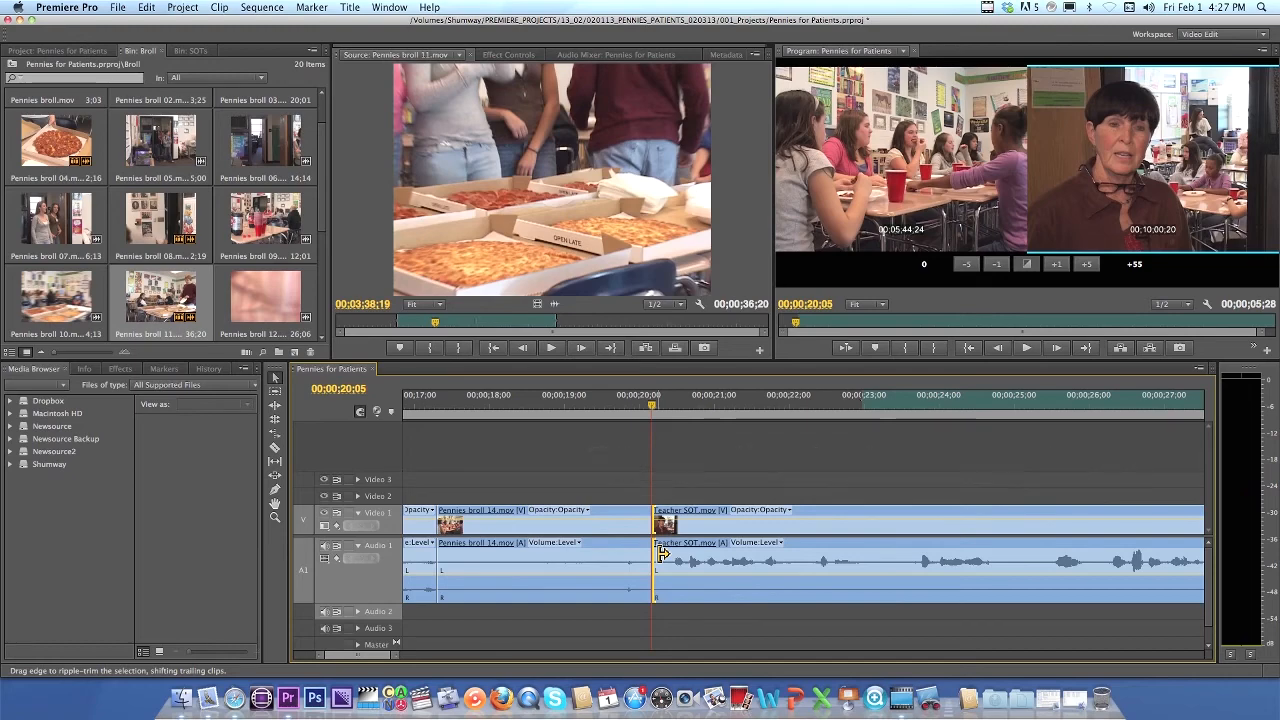
drag(653, 406, 626, 408)
key(ctrl+t)
key(ctrl+t)
key(ctrl+t)
key(ctrl+t)
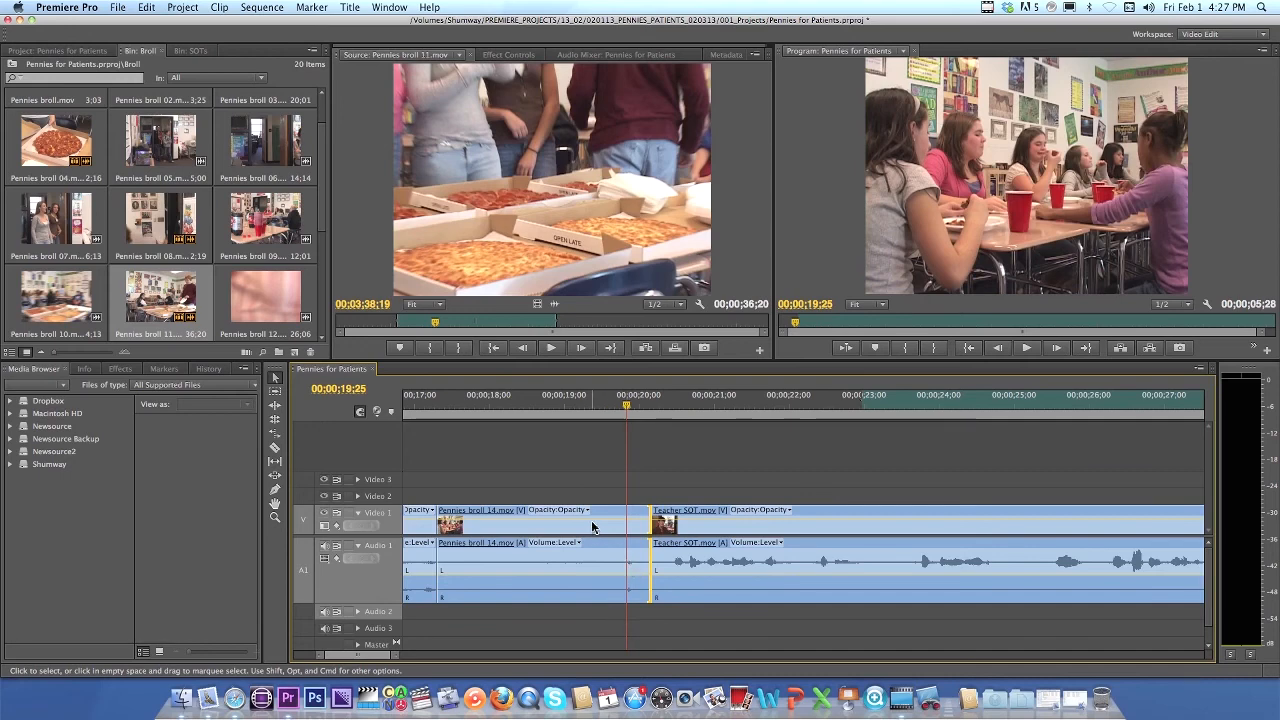
key(j)
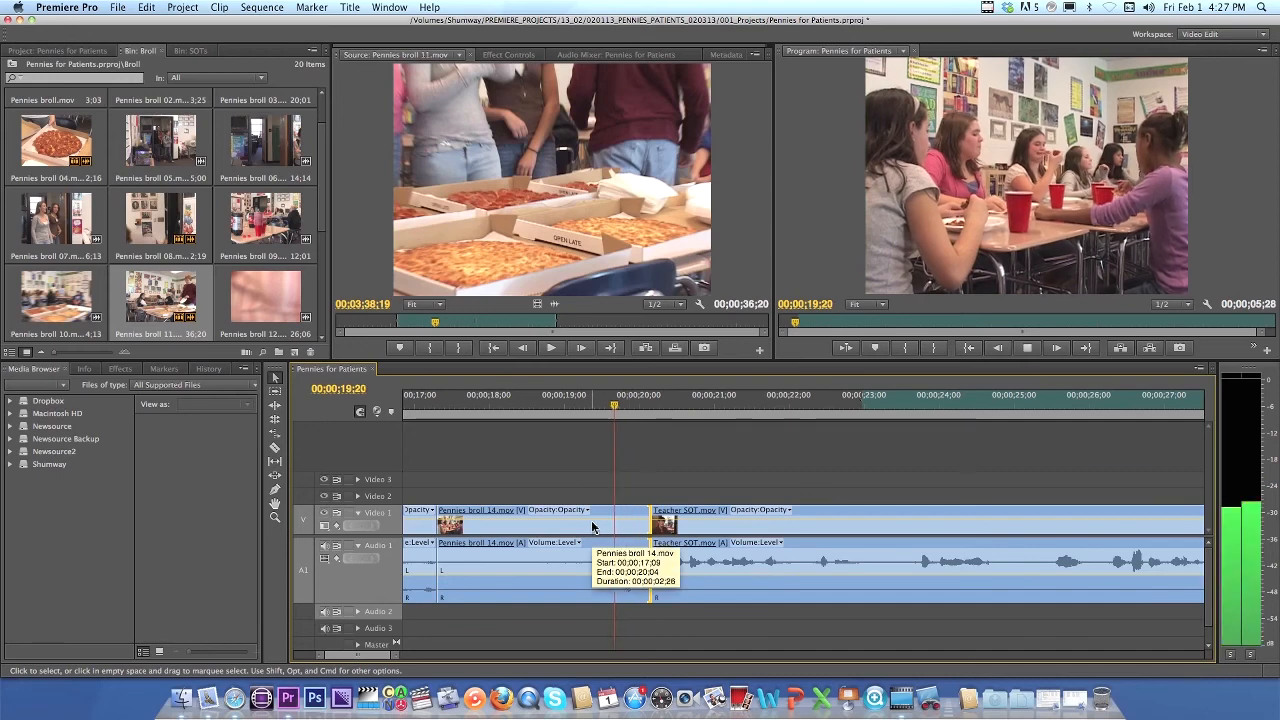
key(k)
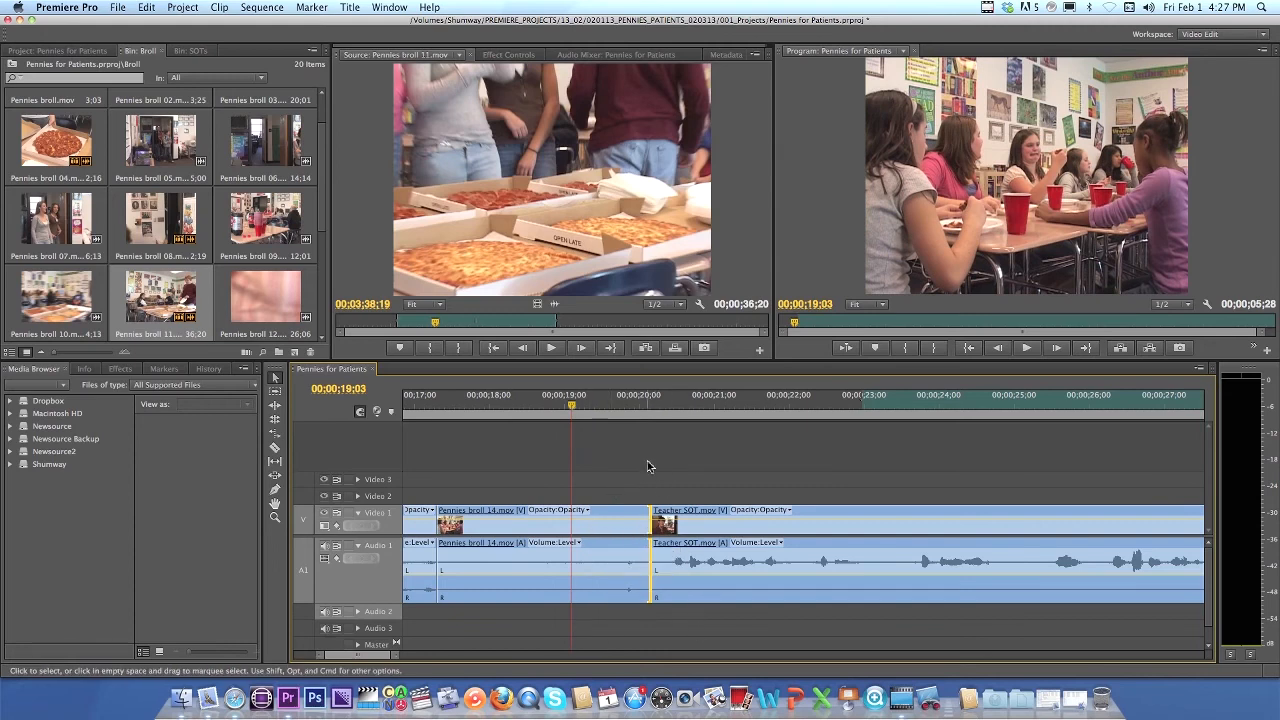
Try a dynamic ripple trim of 48 frames off the end of Pennies broll 14.mov, and undo it
key(t)
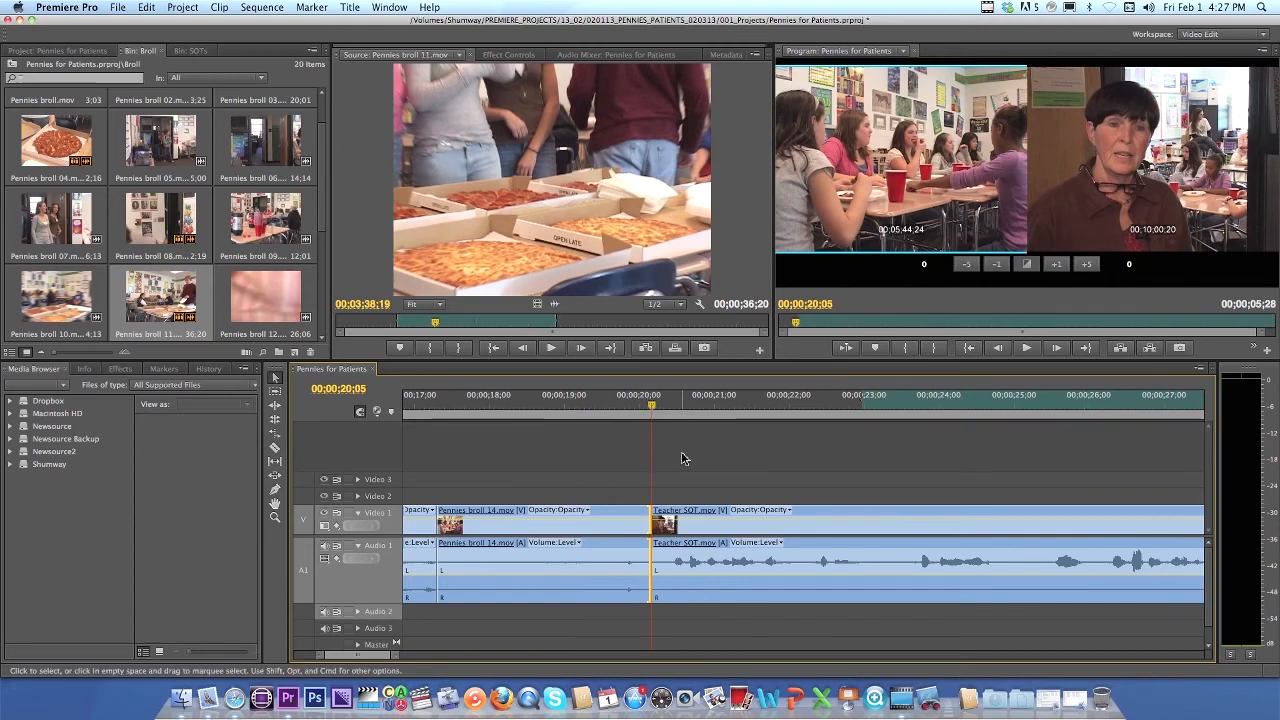
key(space)
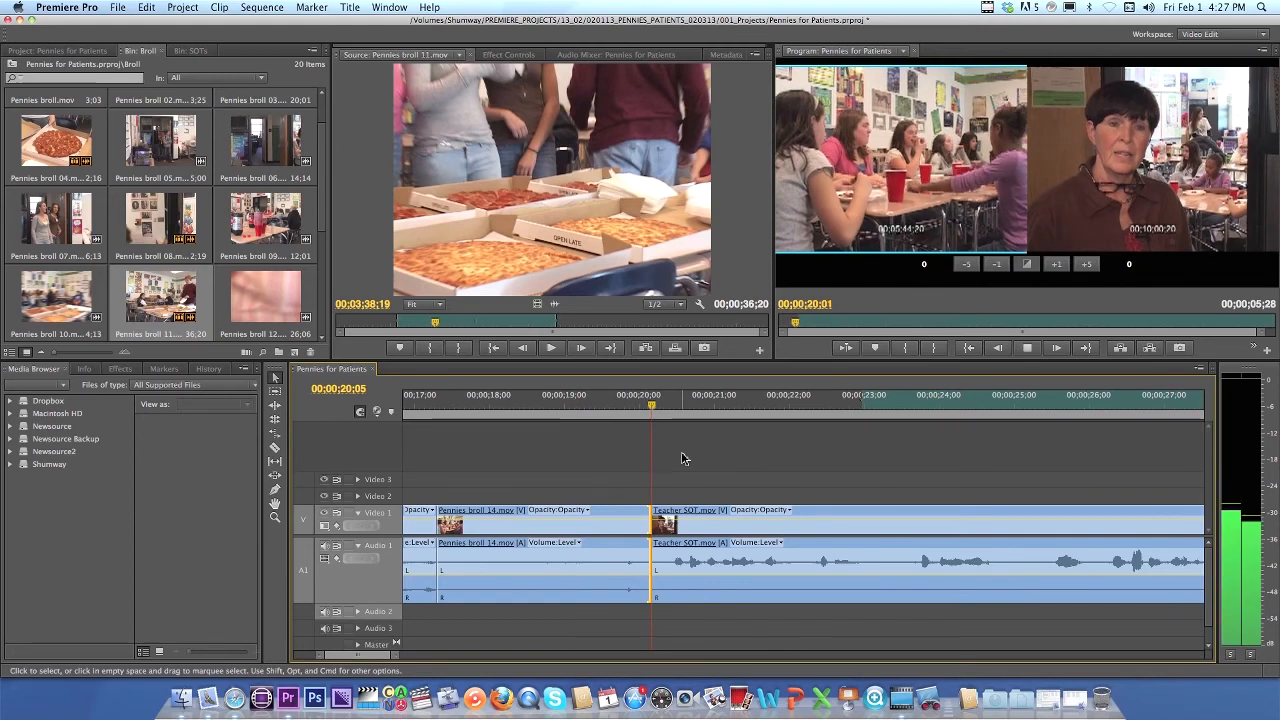
key(k)
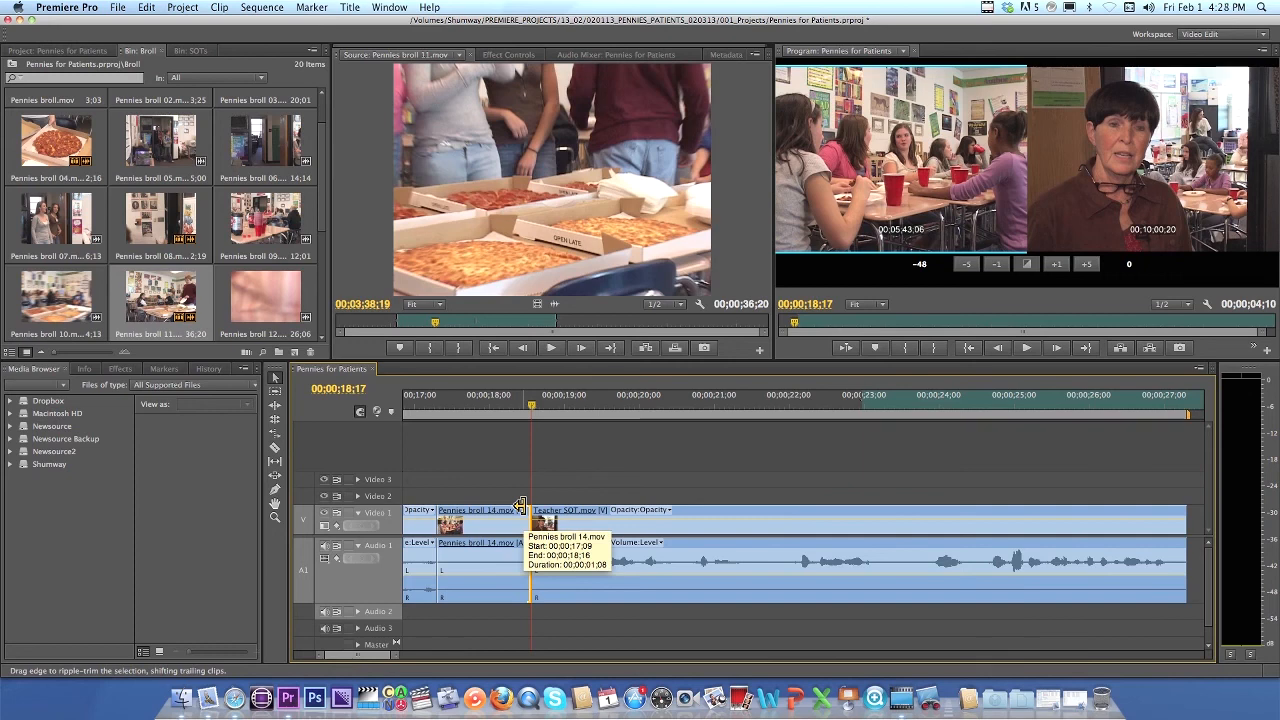
key(super+z)
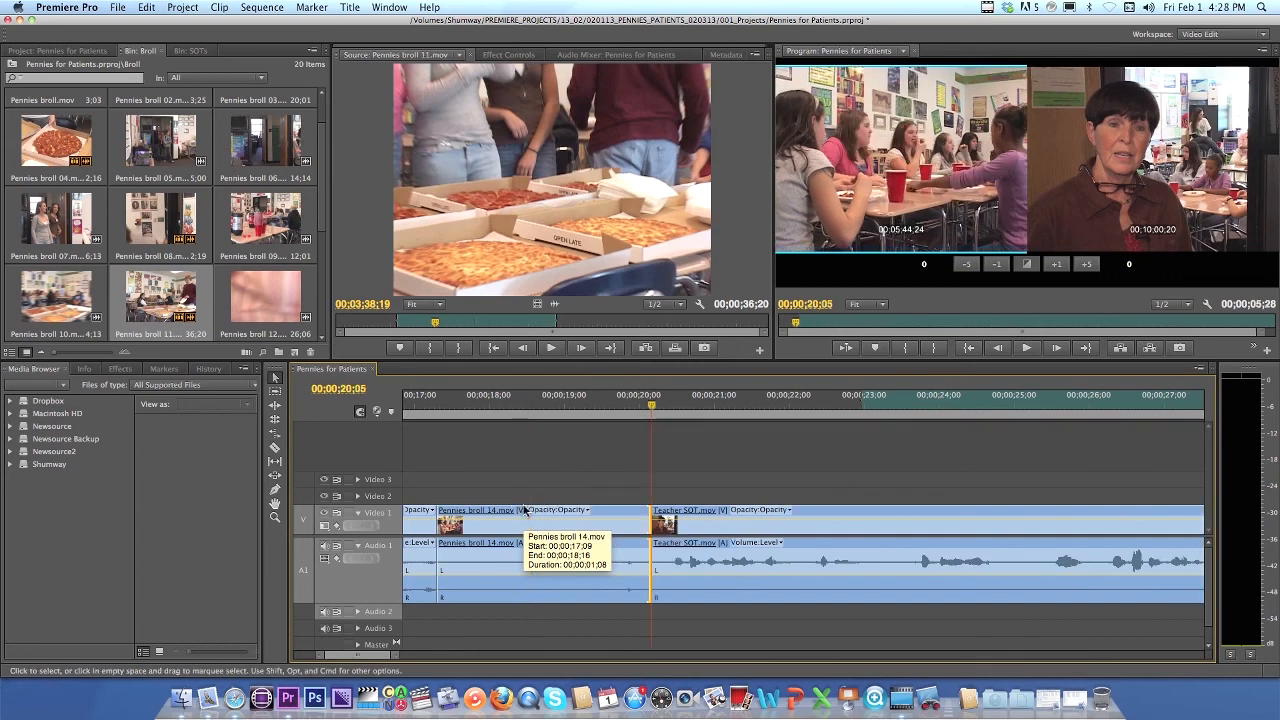